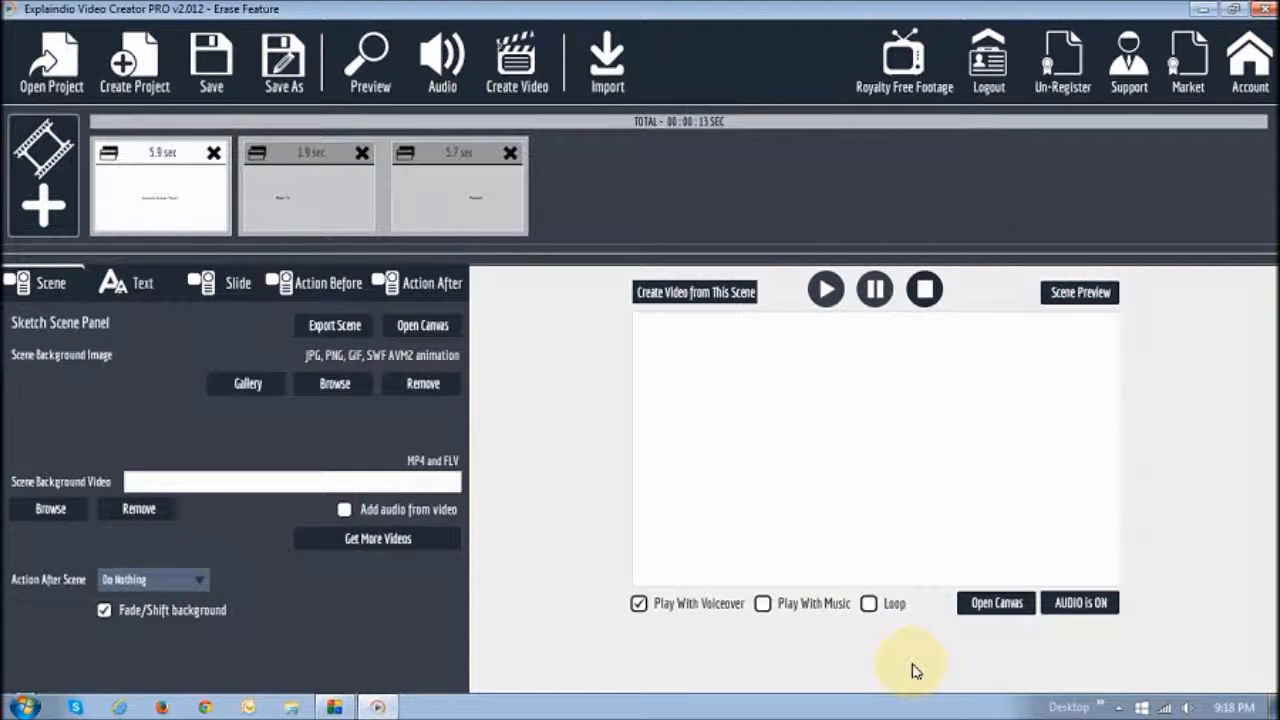
Select the third scene to preview it, then bring up its canvas for editing.
left_click(462, 204)
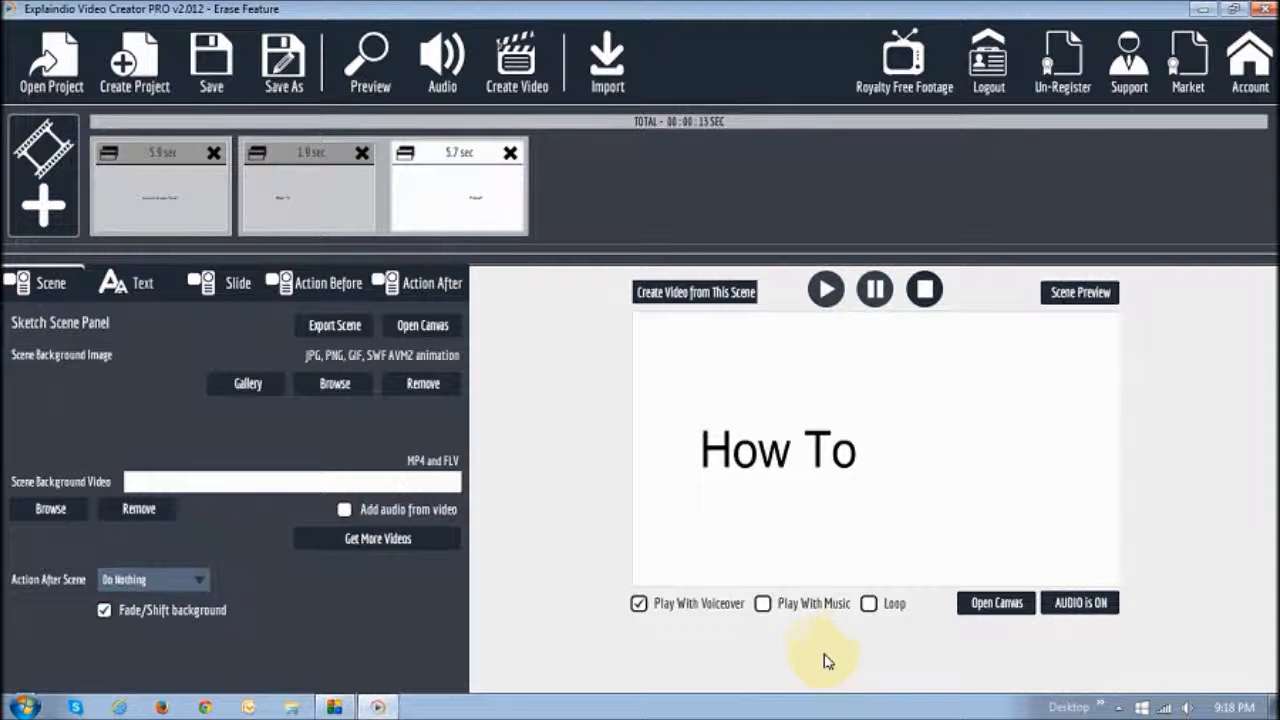
left_click(997, 603)
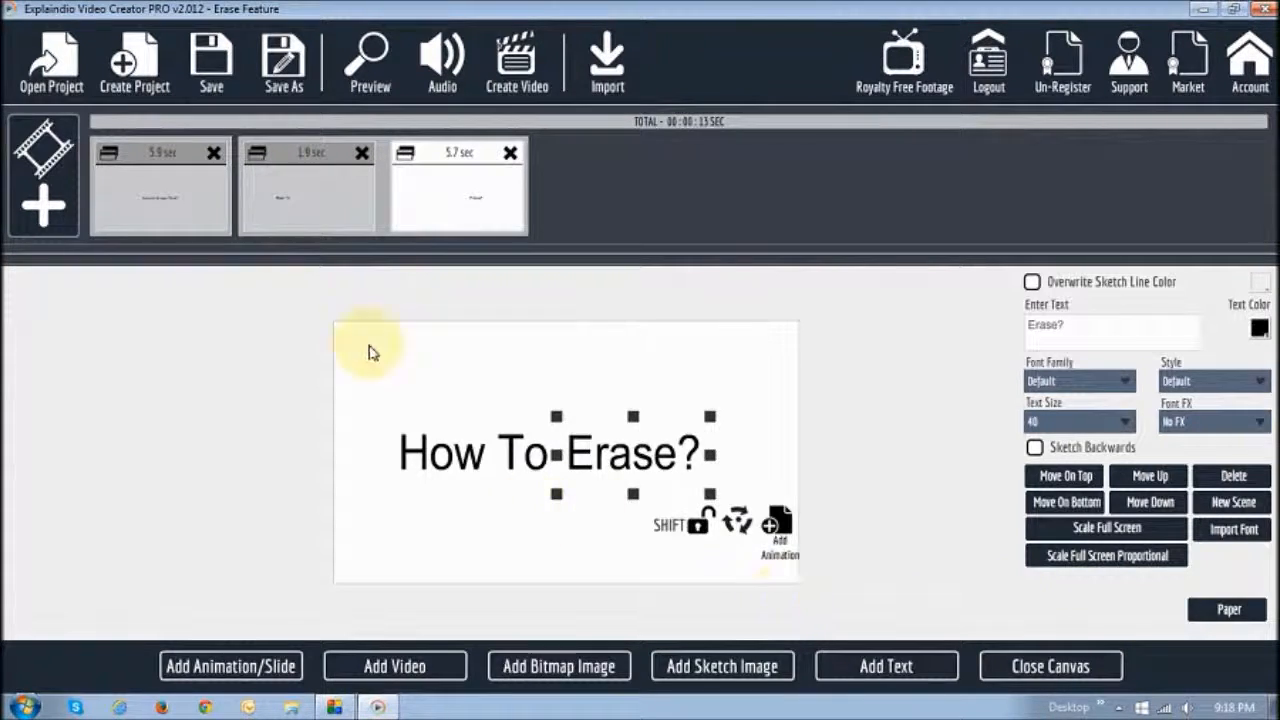
Nudge the How to Erase Text?, How To and Erase? texts into new positions on their slides.
left_click(178, 207)
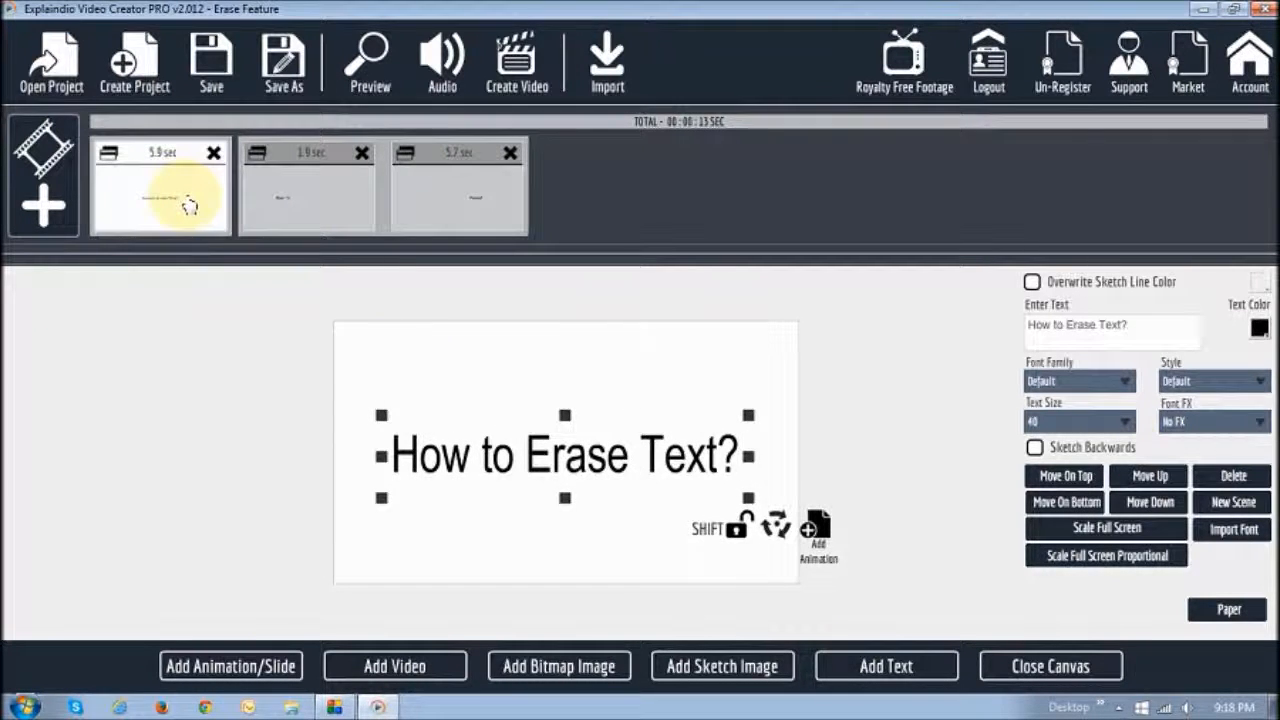
mouse_move(573, 460)
left_mouse_down()
mouse_move(565, 452)
mouse_move(580, 463)
left_mouse_up()
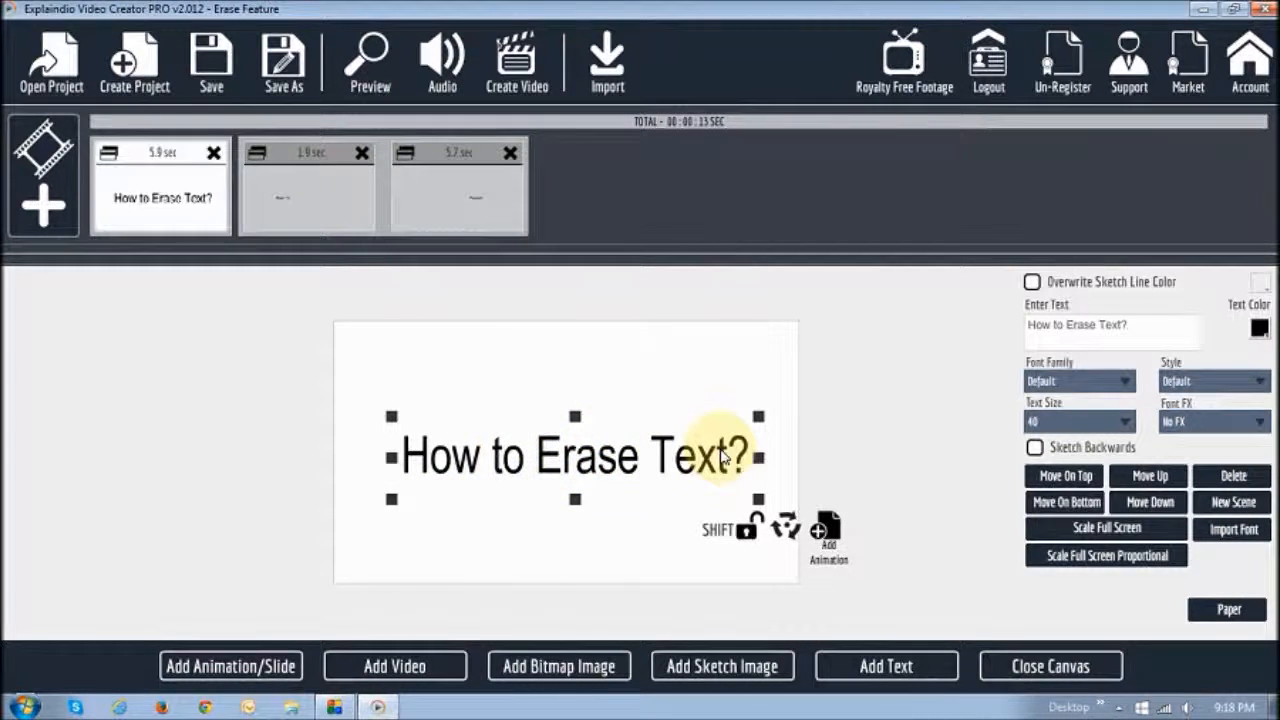
left_click(472, 214)
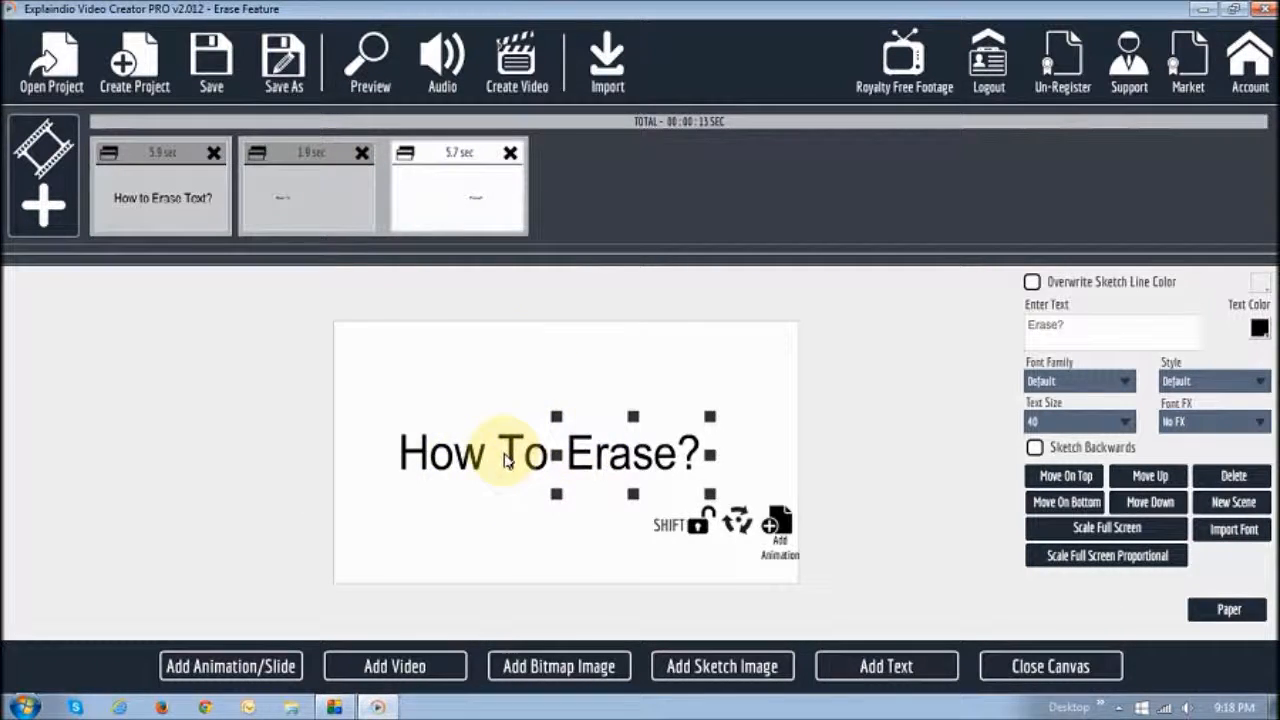
mouse_move(520, 453)
left_mouse_down()
mouse_move(478, 418)
mouse_move(492, 456)
left_mouse_up()
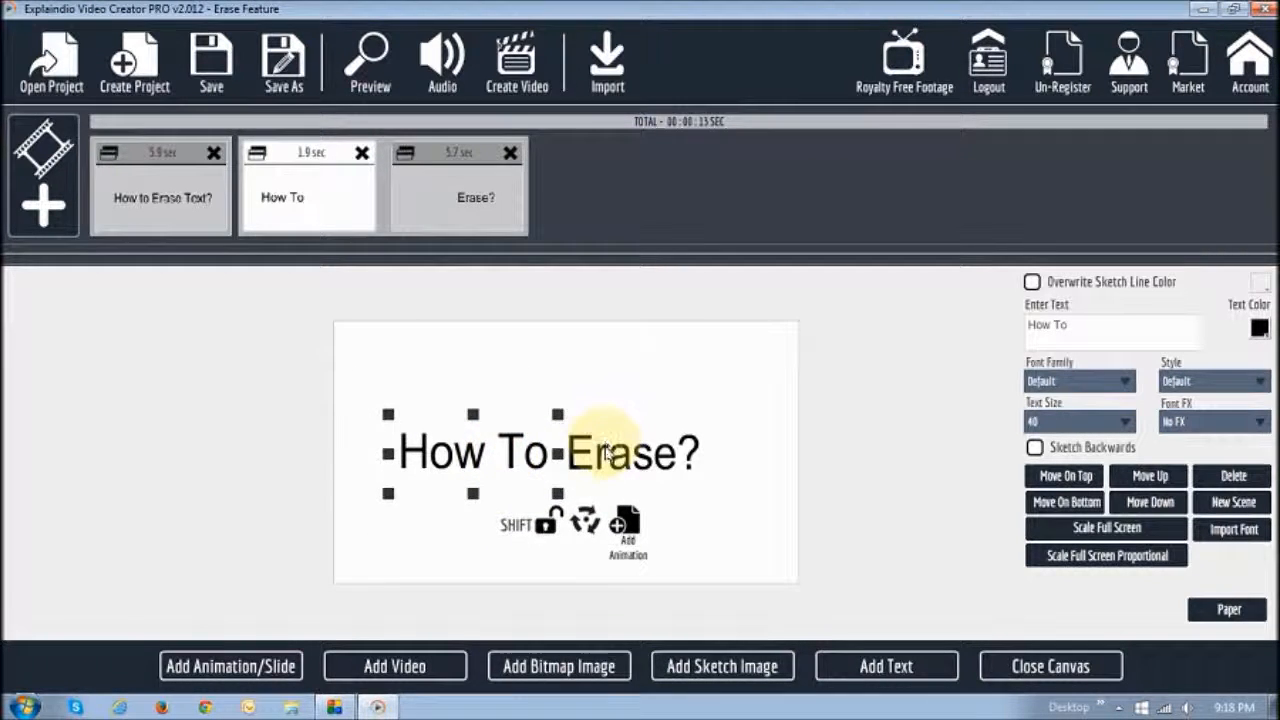
left_click_drag(605, 452, 605, 442)
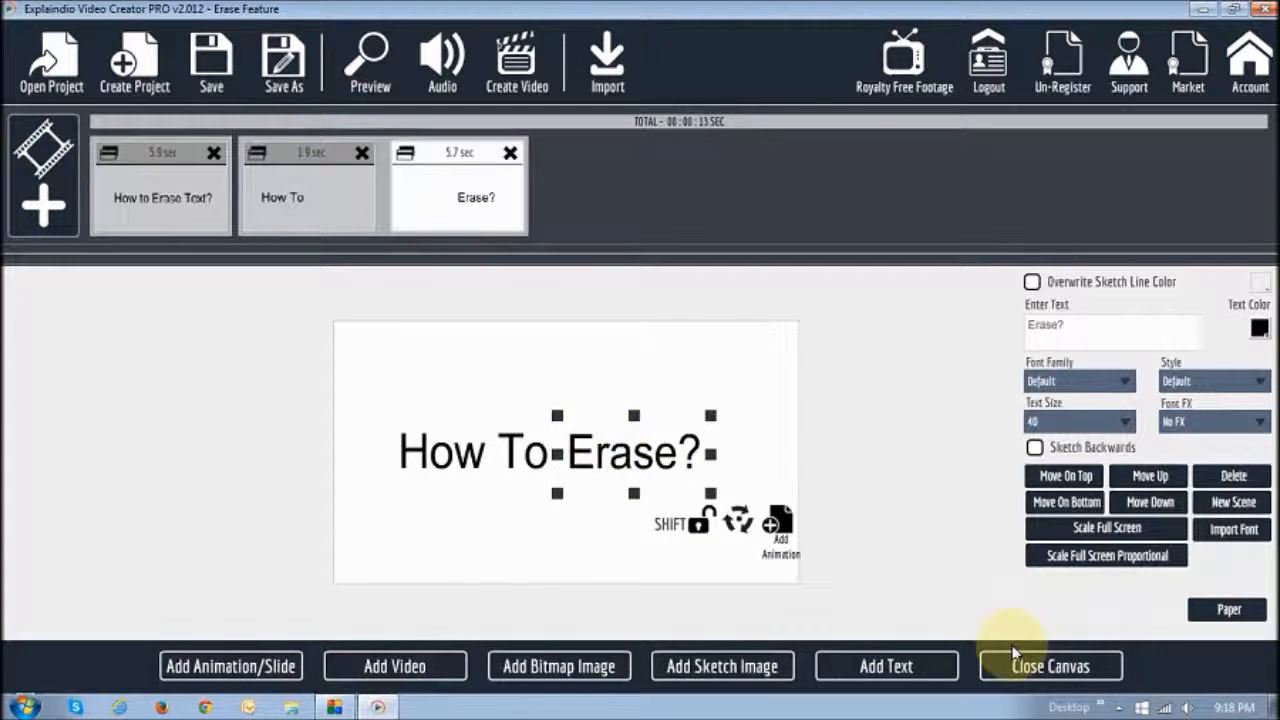
Leave the canvas and show the Erase? scene's Action After hide-action list.
left_click(1050, 667)
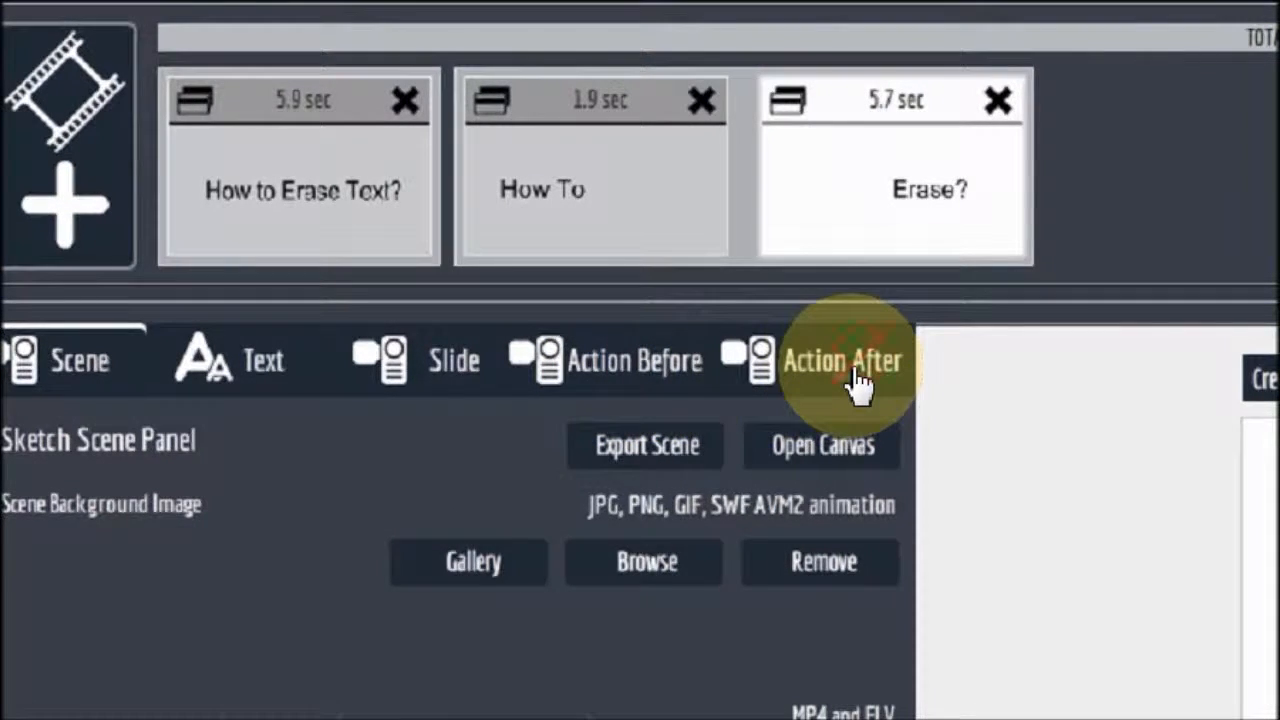
left_click(795, 385)
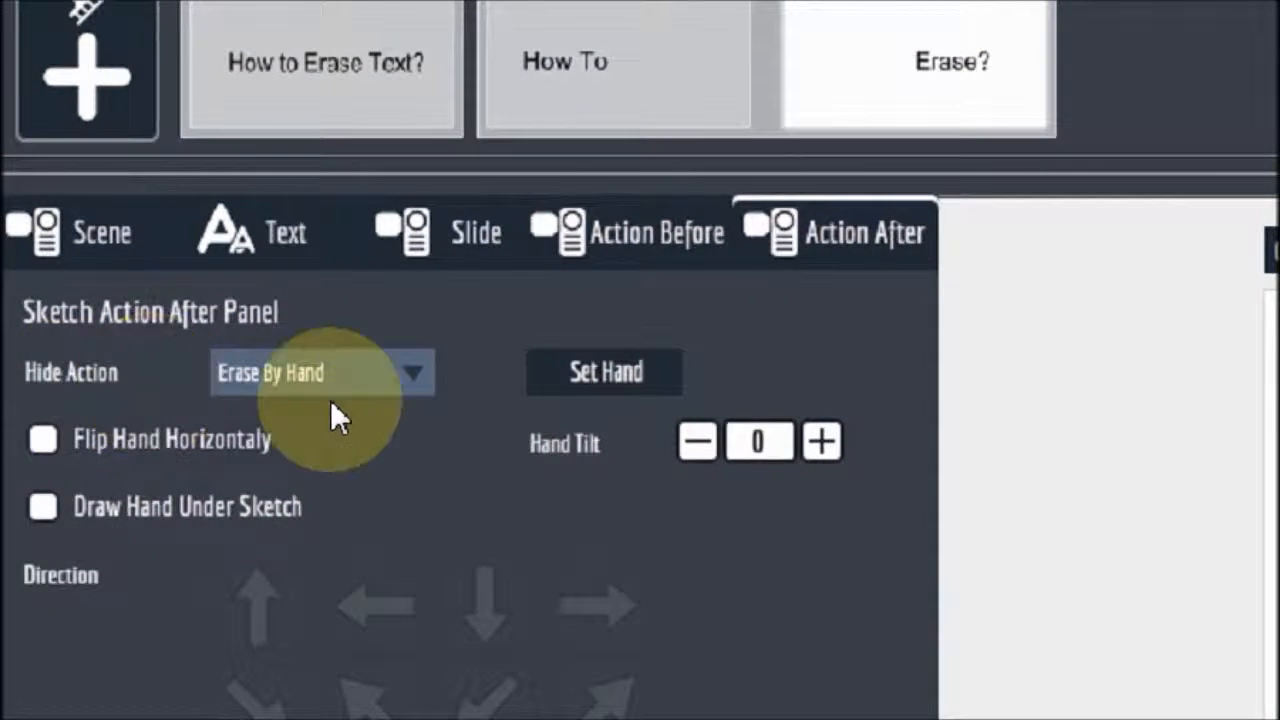
left_click(415, 372)
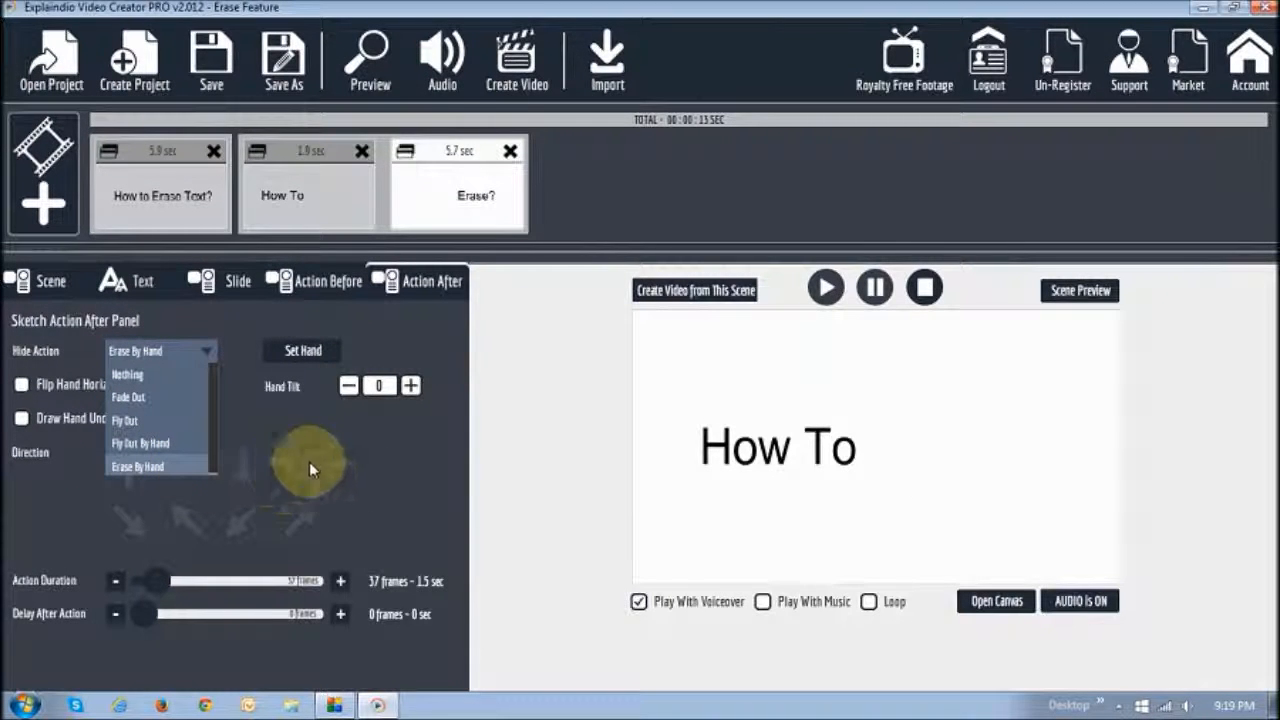
Keep Erase By Hand for the third scene and create a new blank fourth scene.
left_click(540, 465)
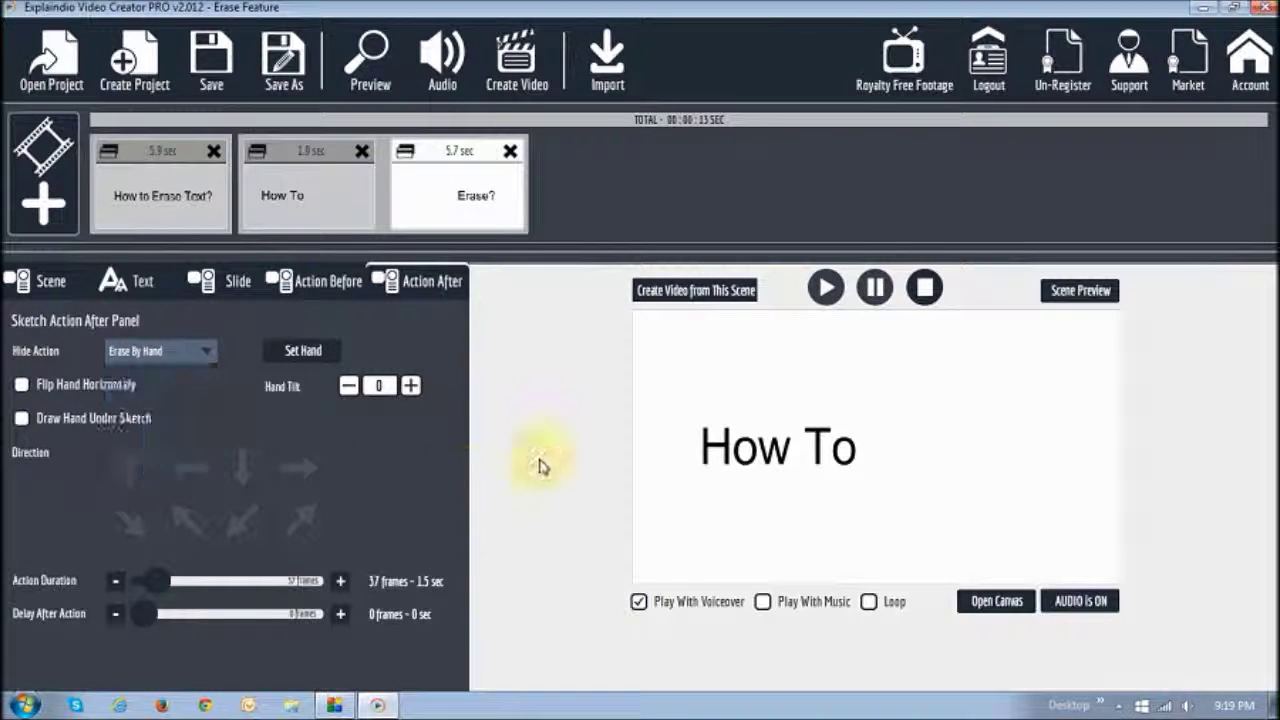
left_click(44, 208)
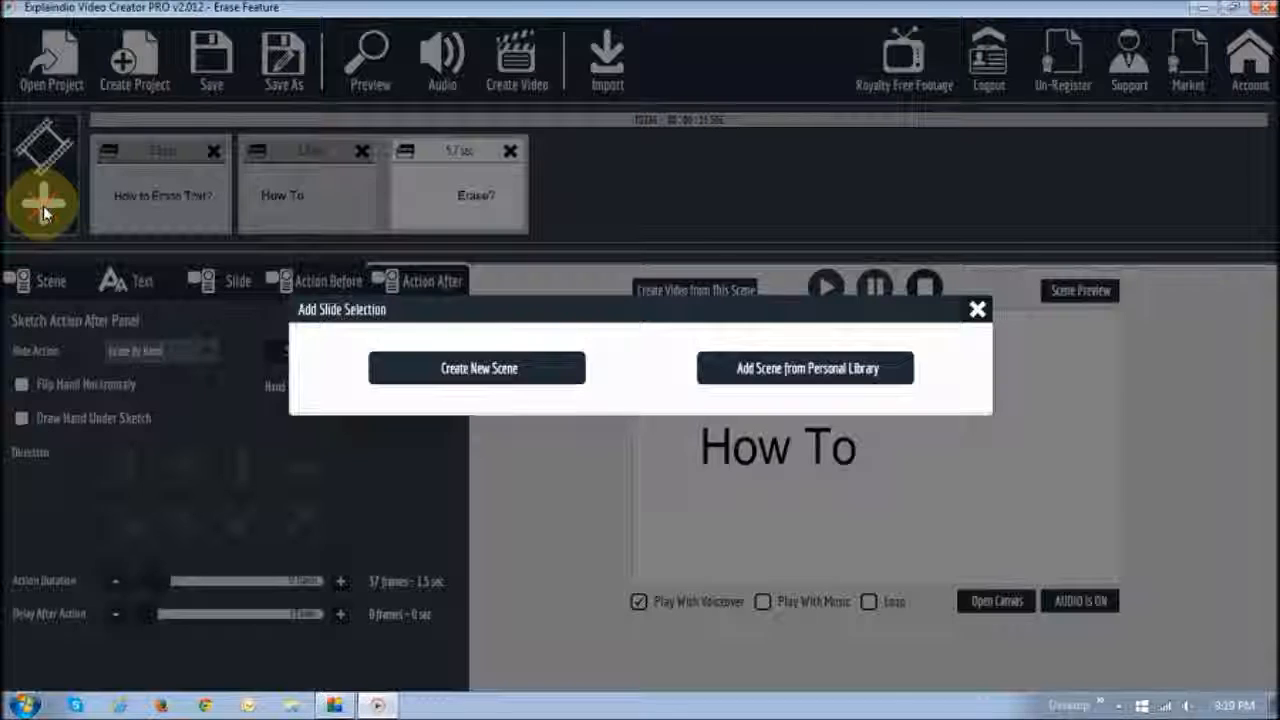
left_click(500, 377)
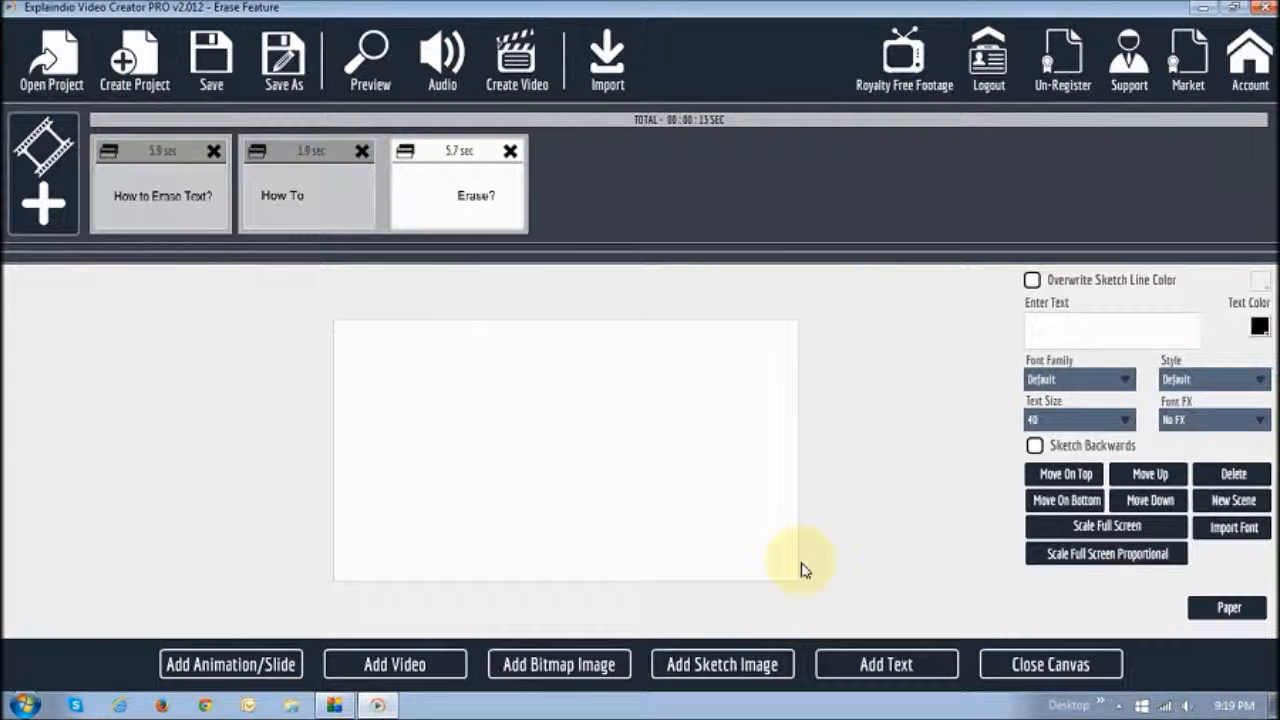
Add a text object reading Test Text and enlarge it on the canvas.
left_click(893, 672)
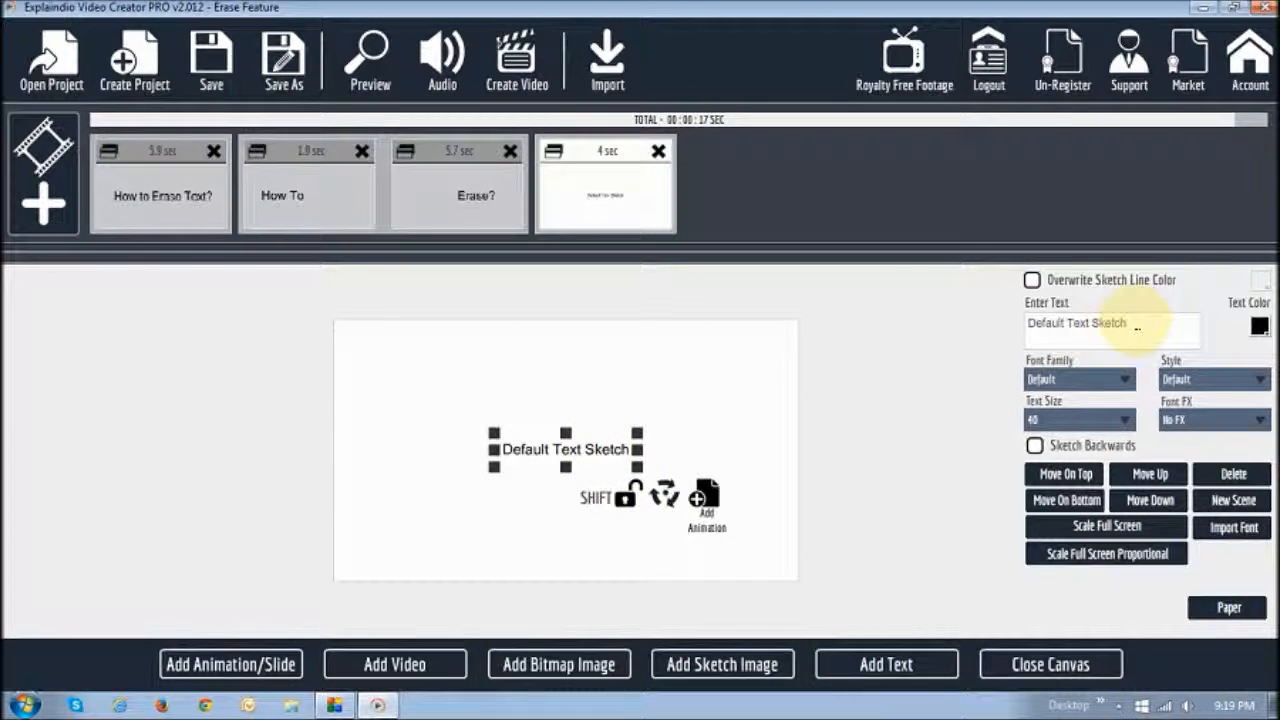
left_click_drag(1140, 325, 958, 322)
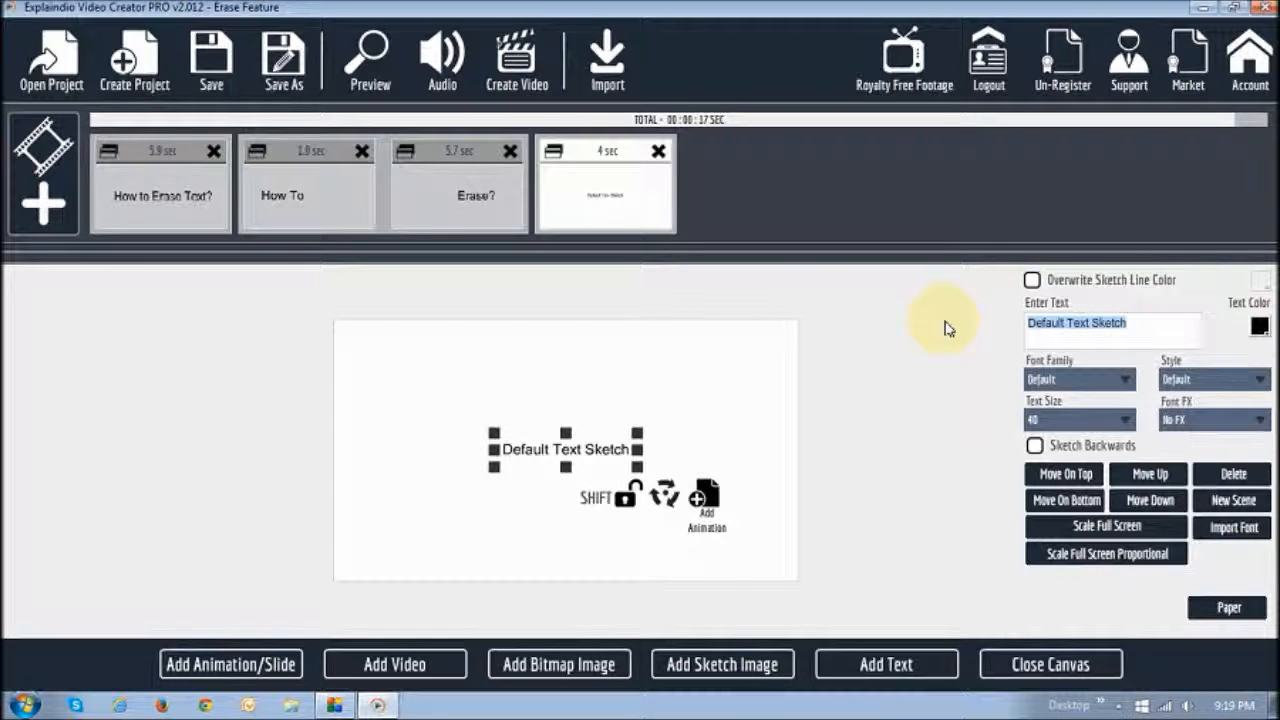
type("D")
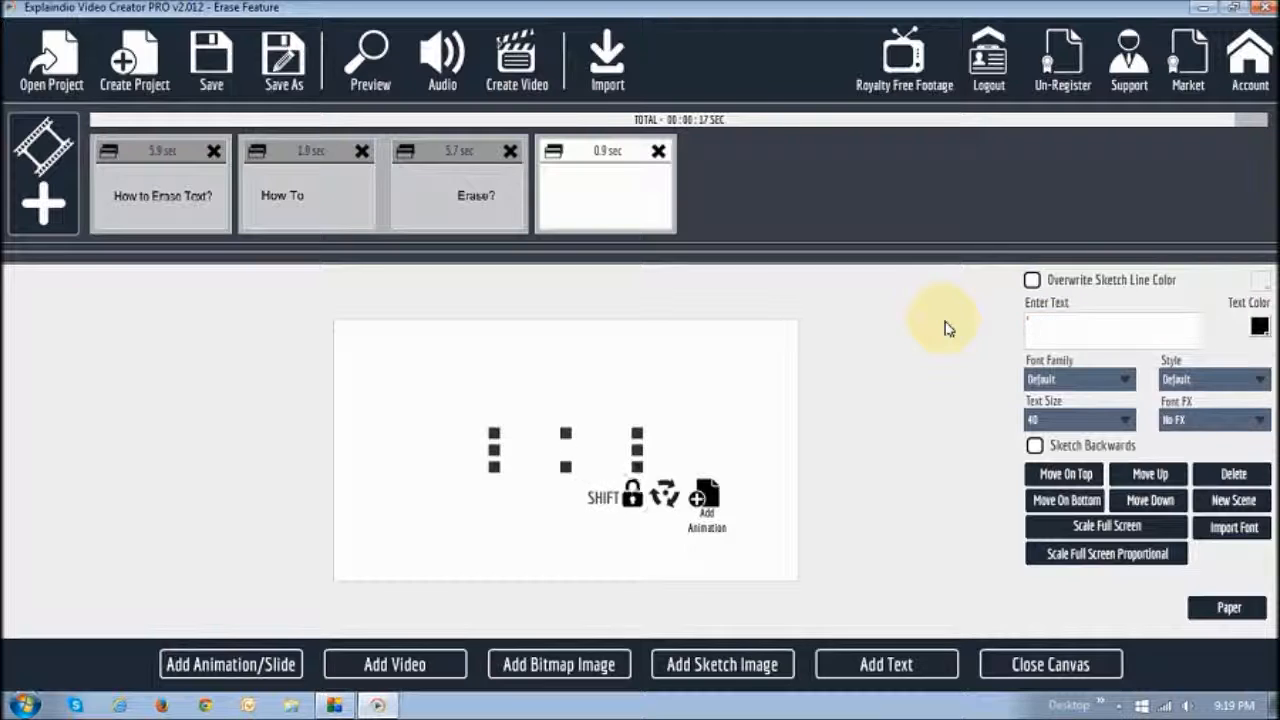
type(" Th")
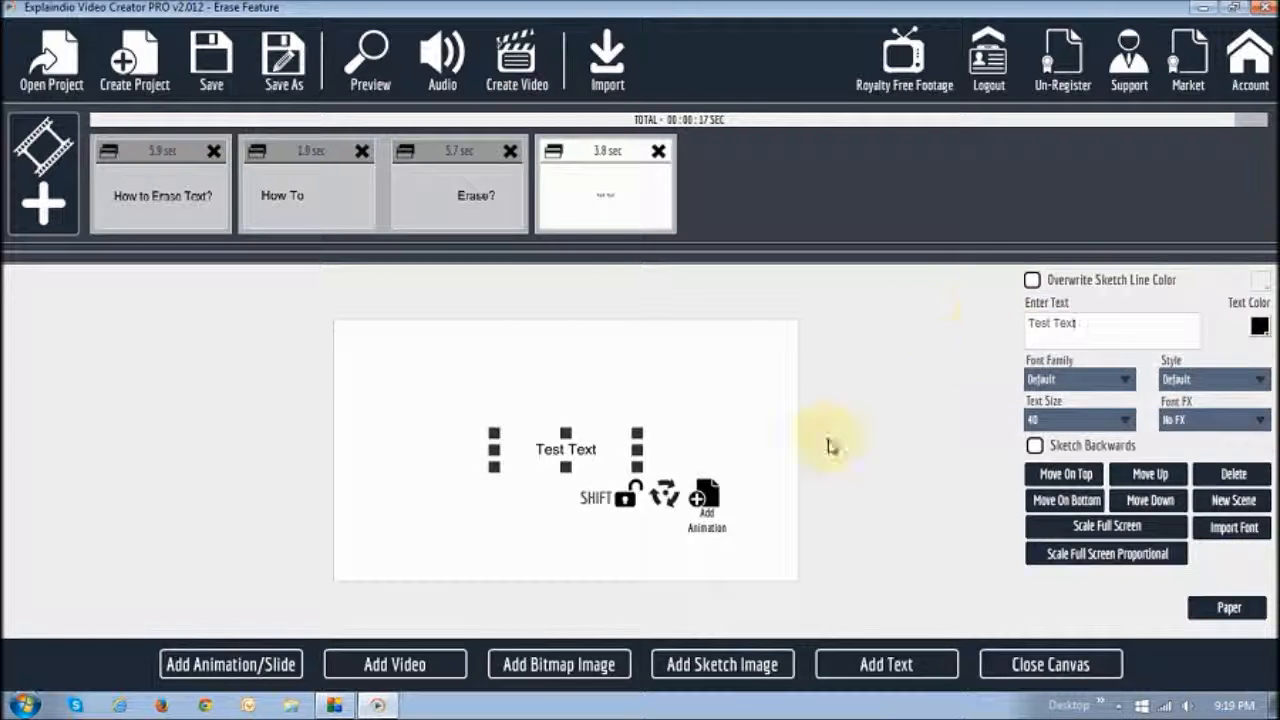
mouse_move(493, 432)
left_mouse_down()
mouse_move(425, 400)
mouse_move(378, 402)
left_mouse_up()
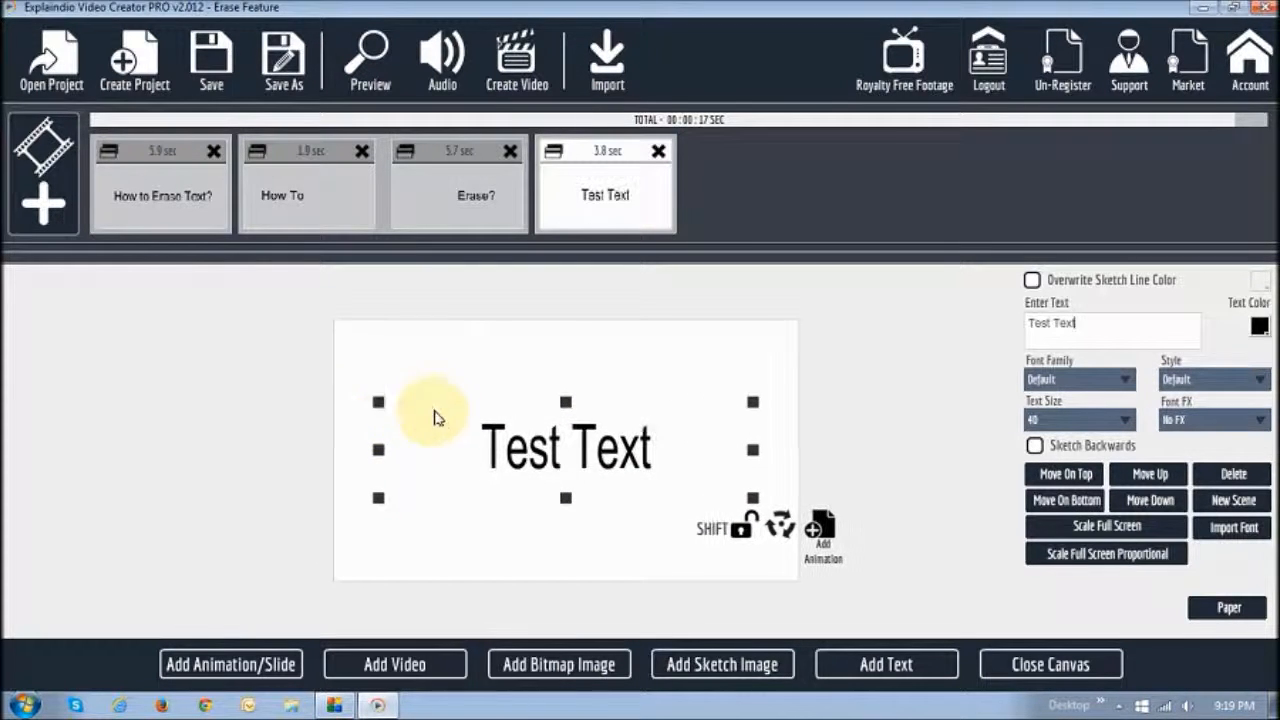
Set the Test Text scene's hide action to Erase By Hand, lengthen its duration, and preview it.
left_click(1056, 670)
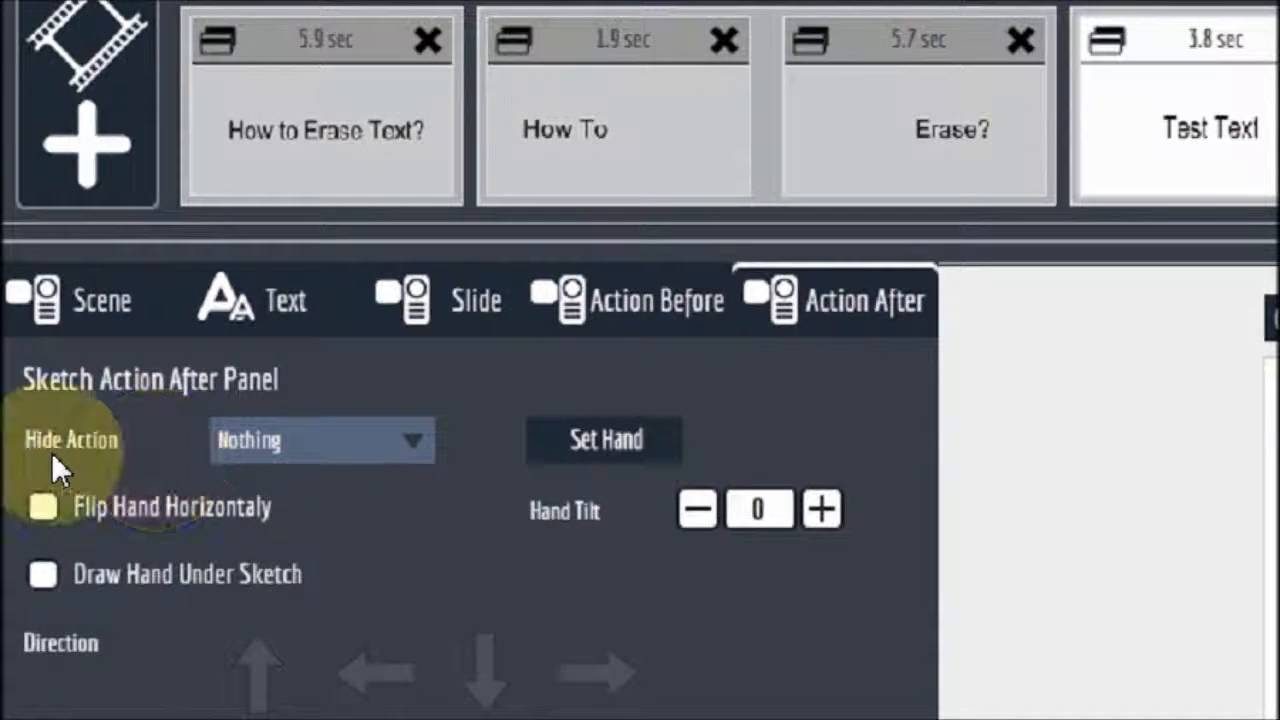
left_click(411, 440)
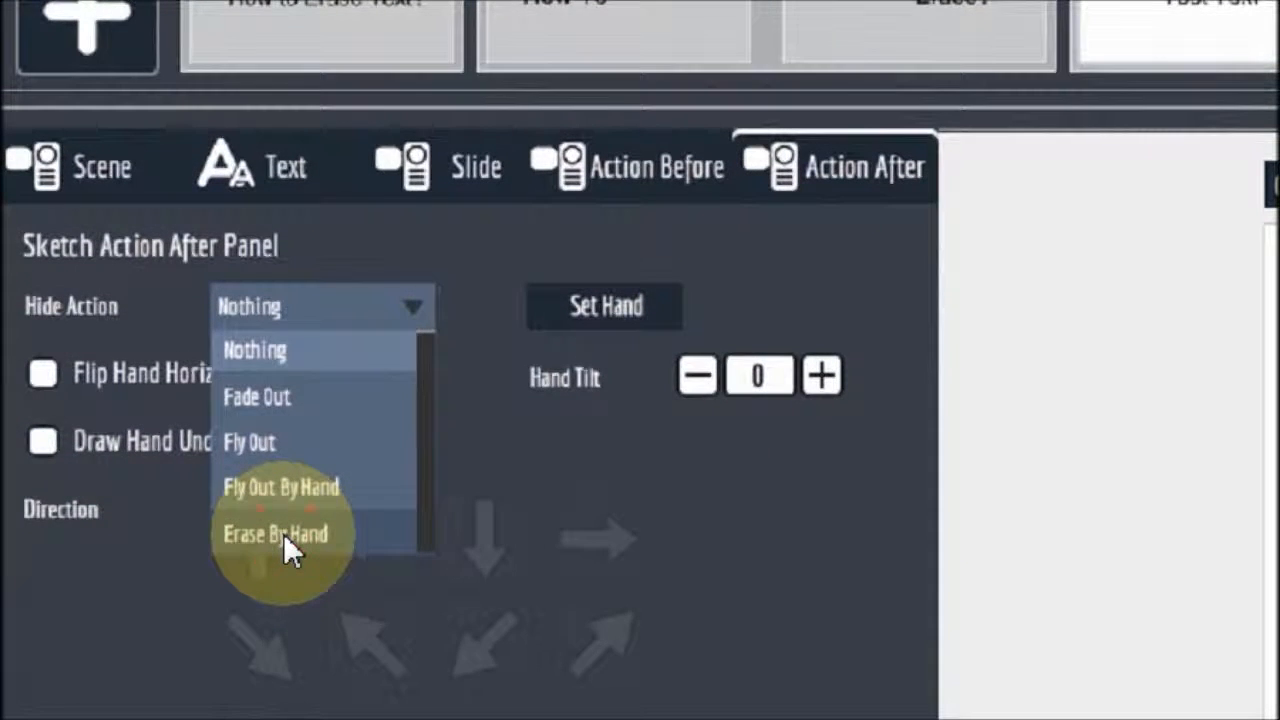
left_click(283, 533)
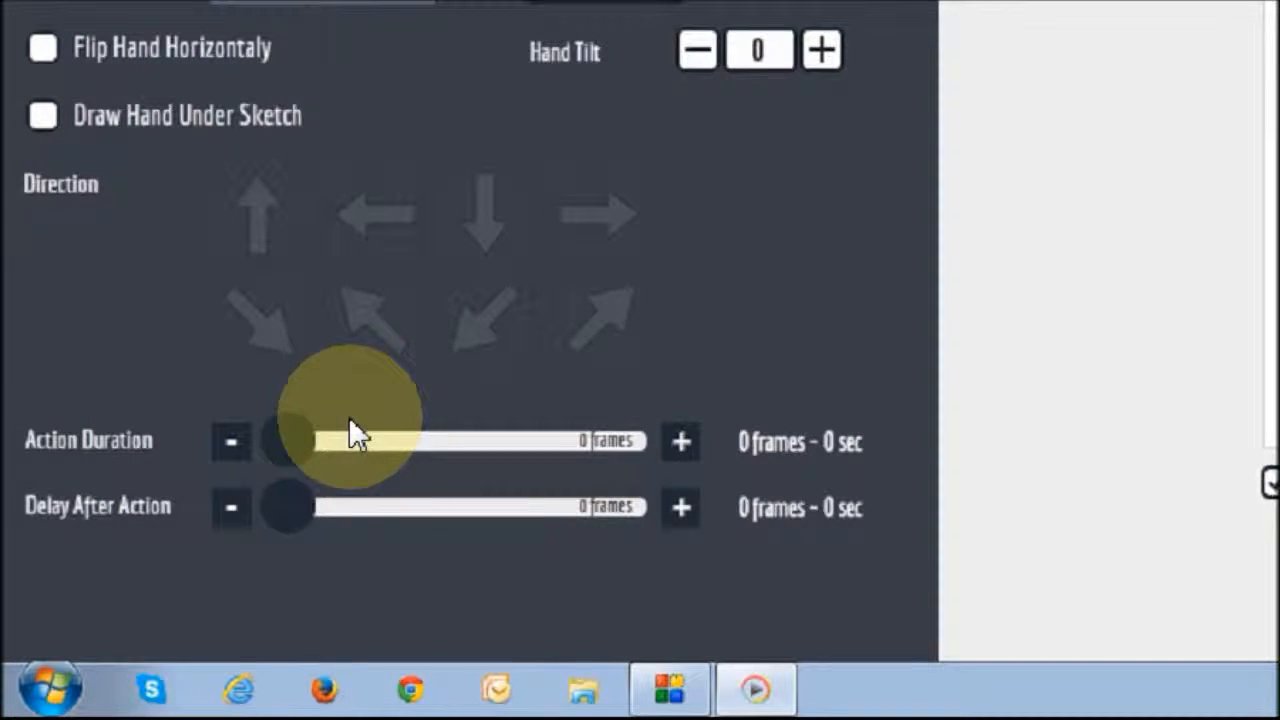
double_click(681, 442)
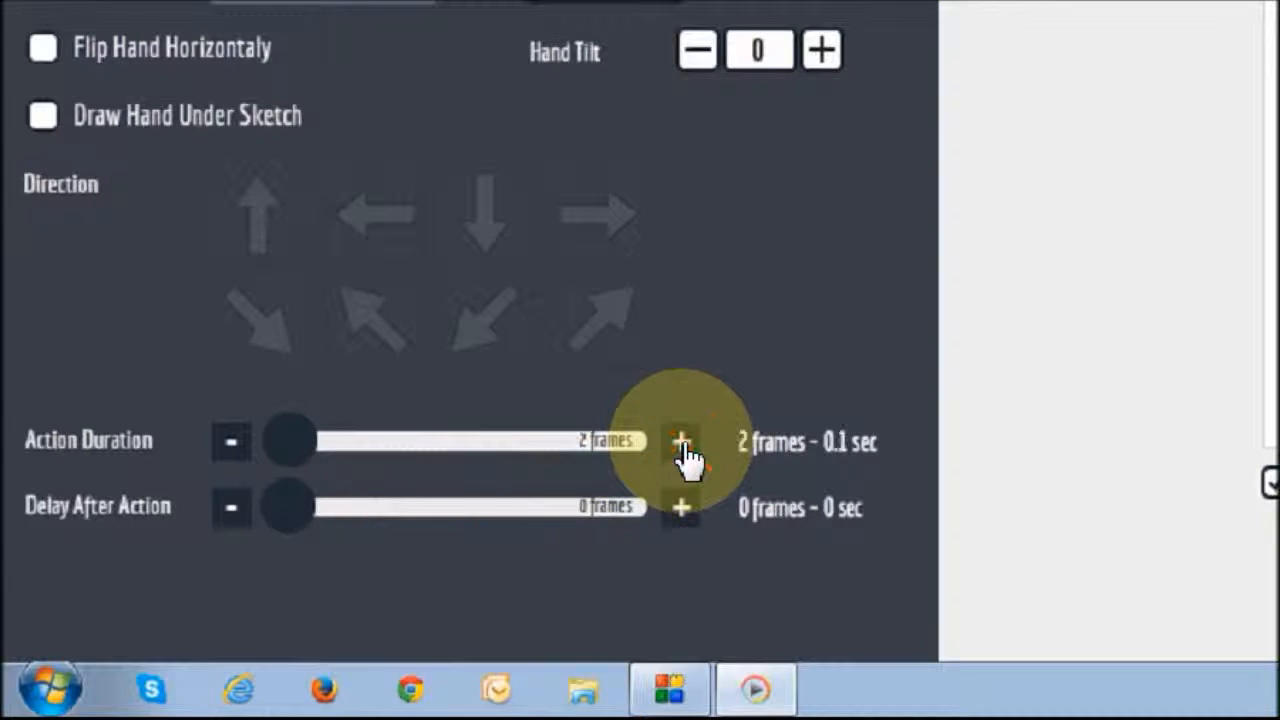
double_click(681, 442)
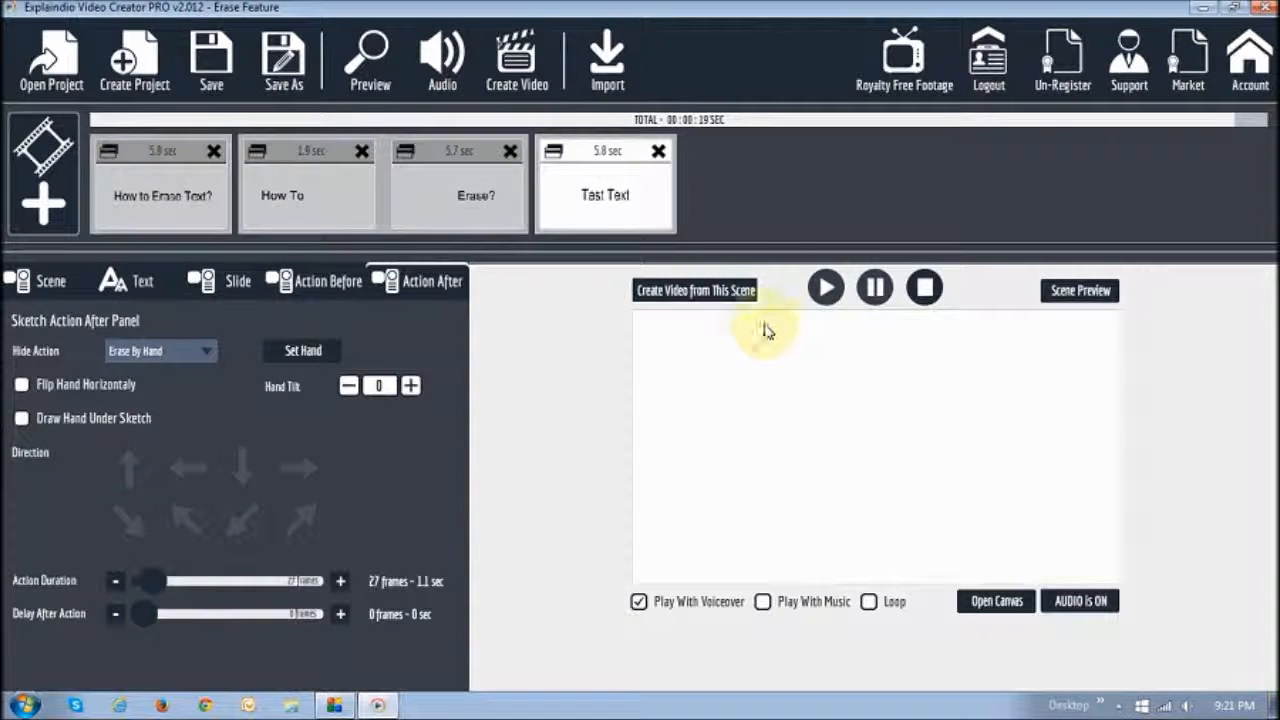
left_click(617, 194)
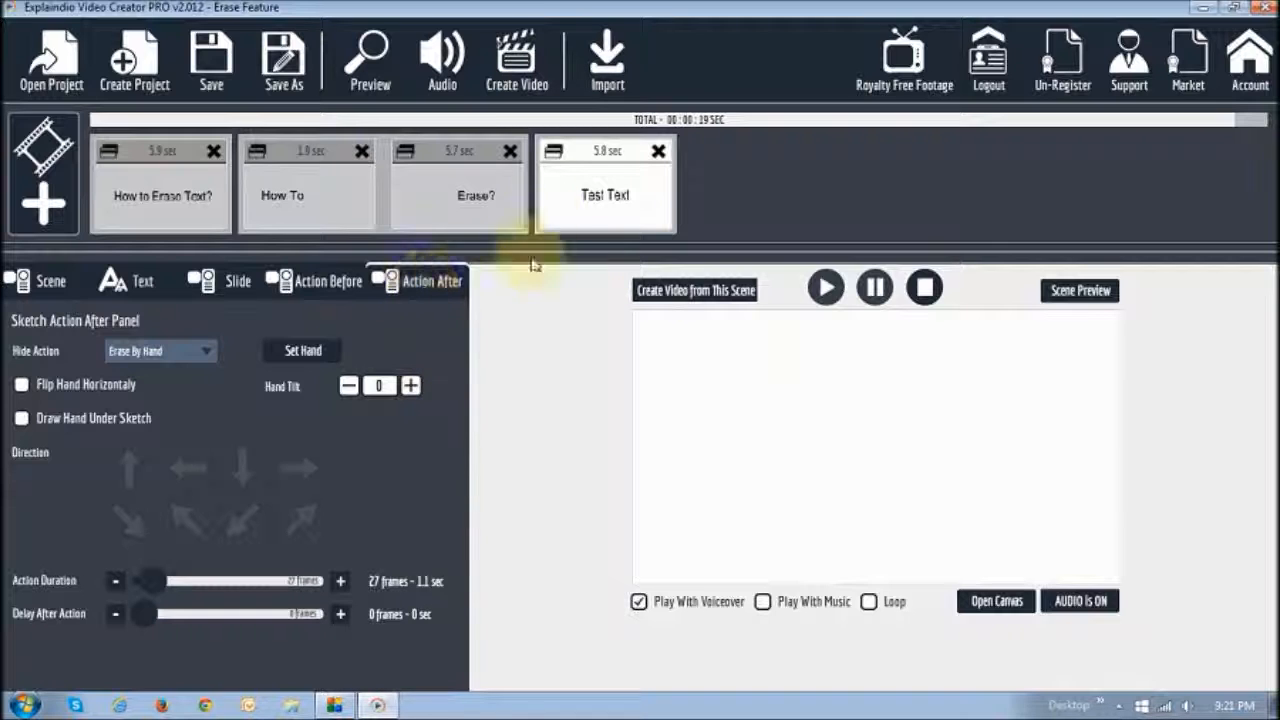
Step through the scene thumbnails, checking How To has no hide action and Erase? uses Erase By Hand.
left_click_drag(462, 195, 345, 200)
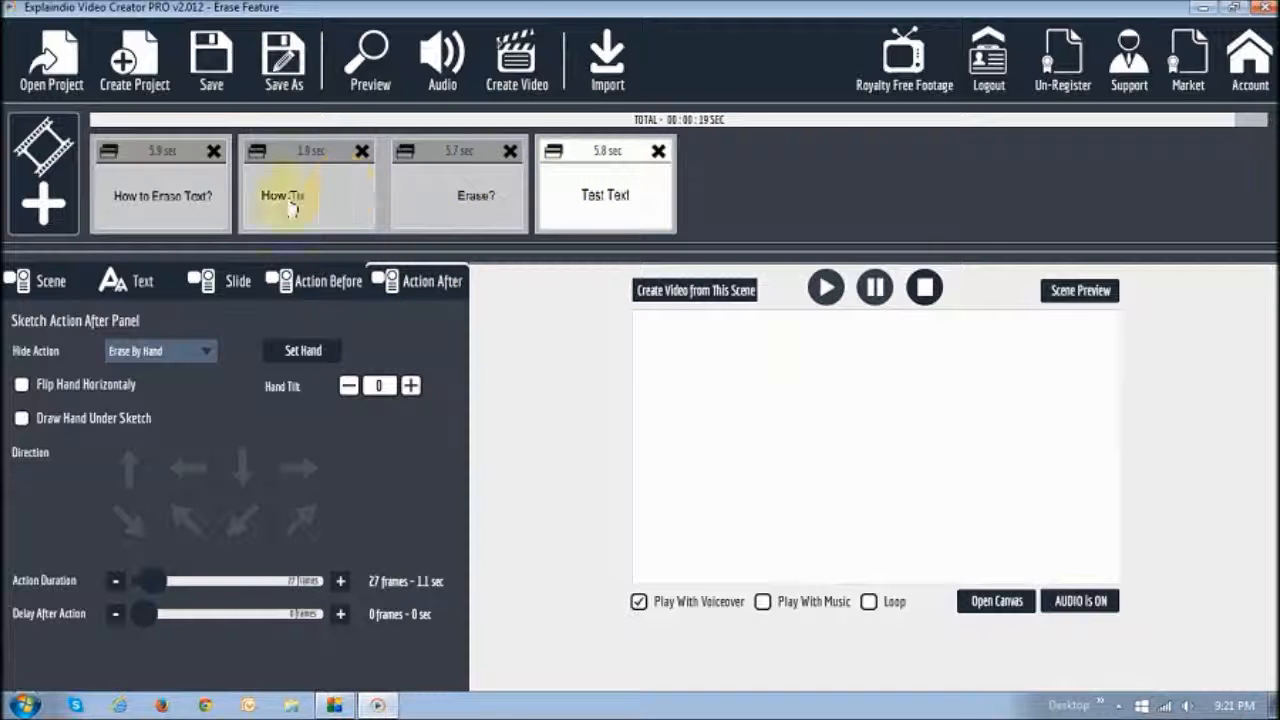
left_click(180, 200)
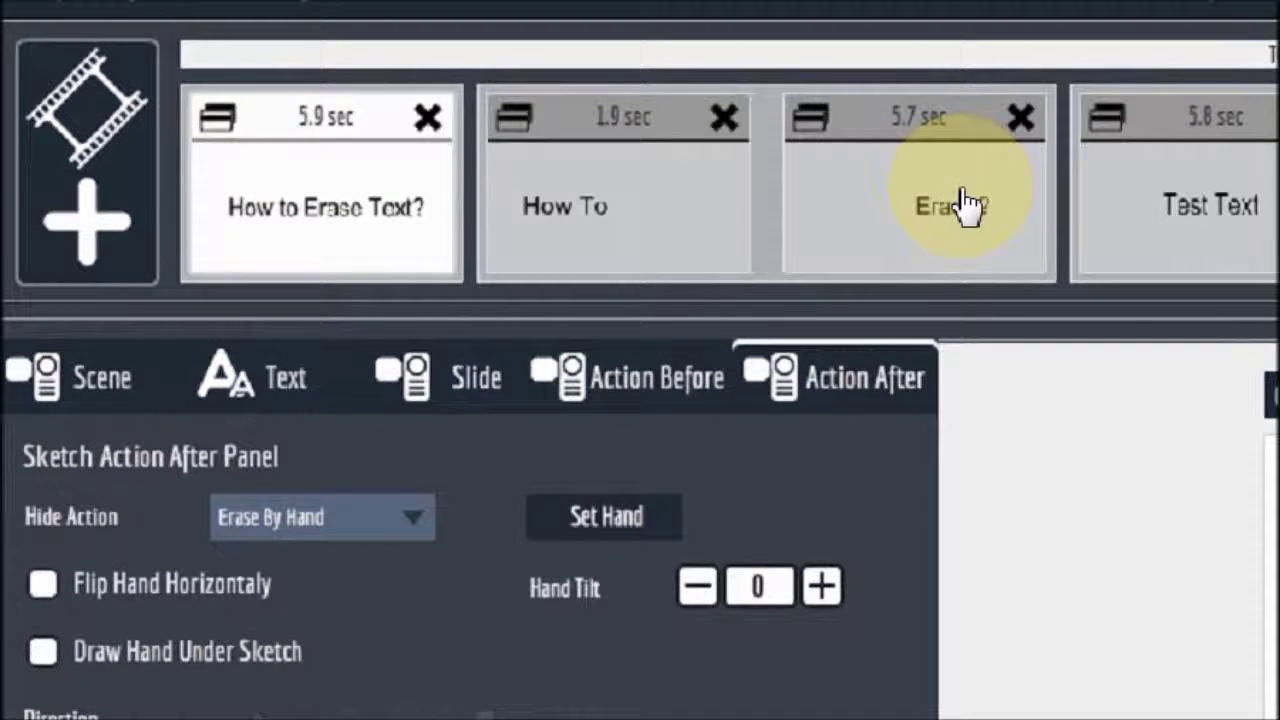
left_click(968, 200)
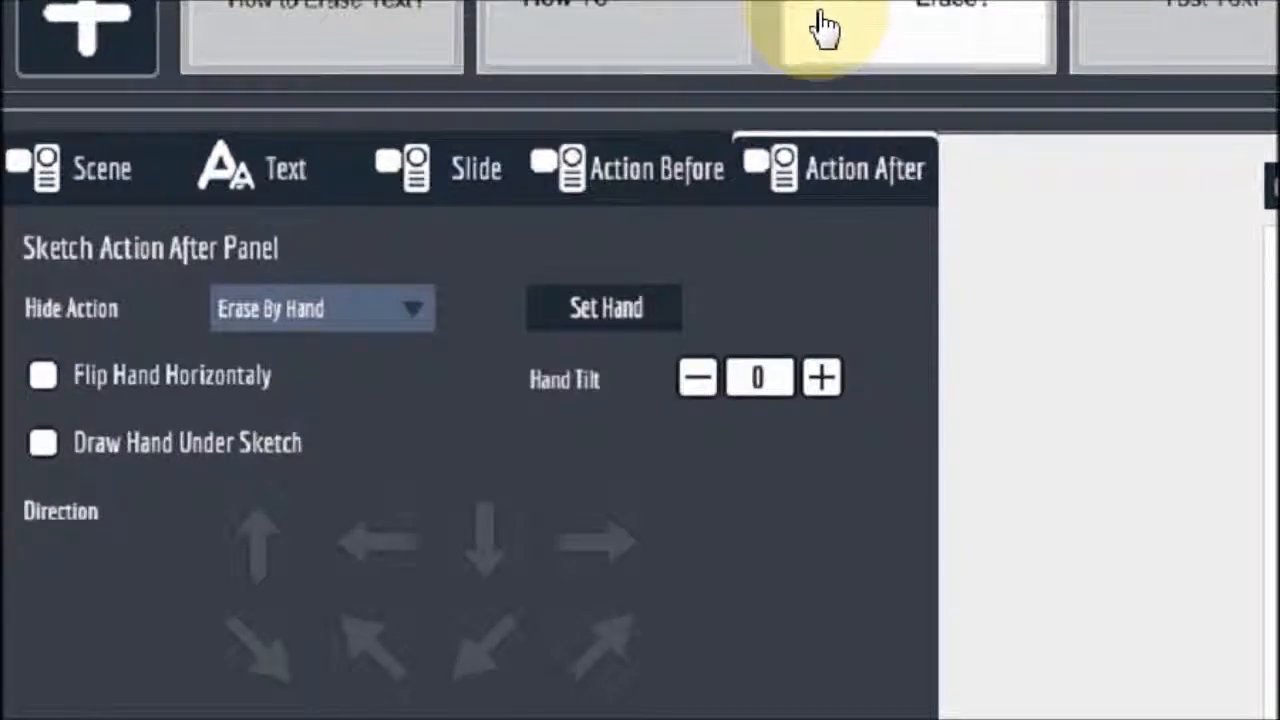
left_click(628, 175)
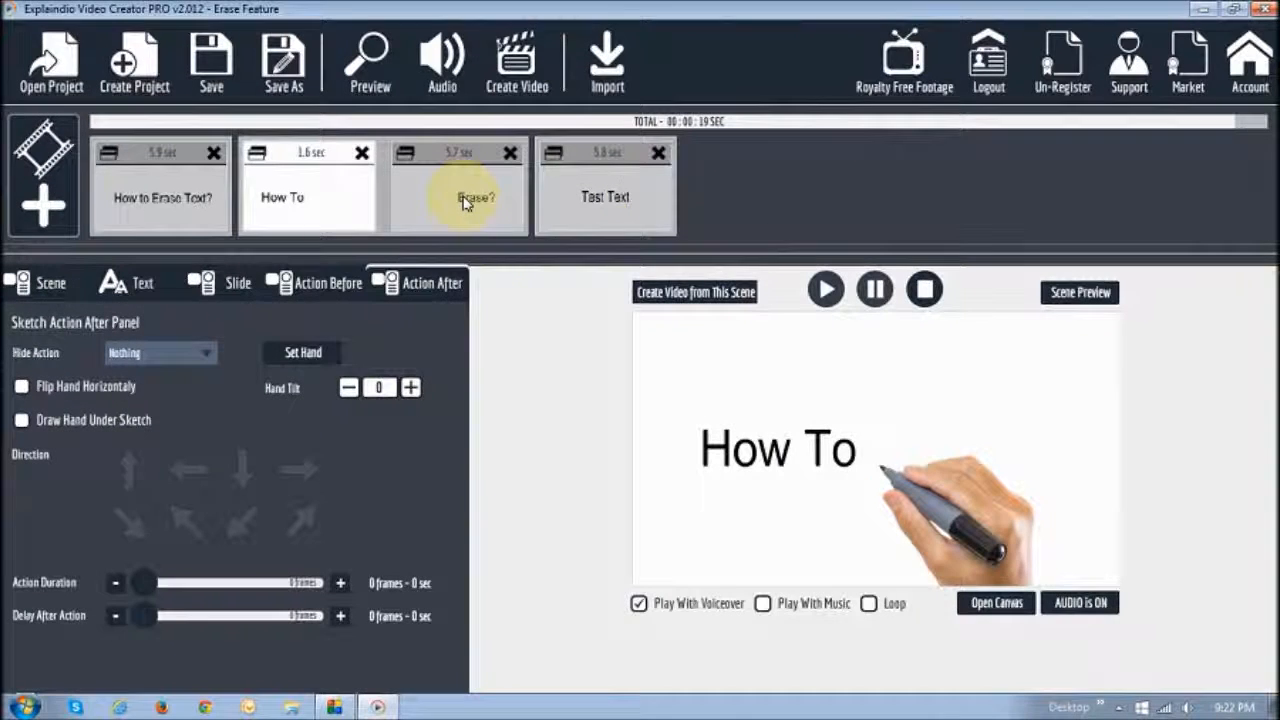
left_click(466, 201)
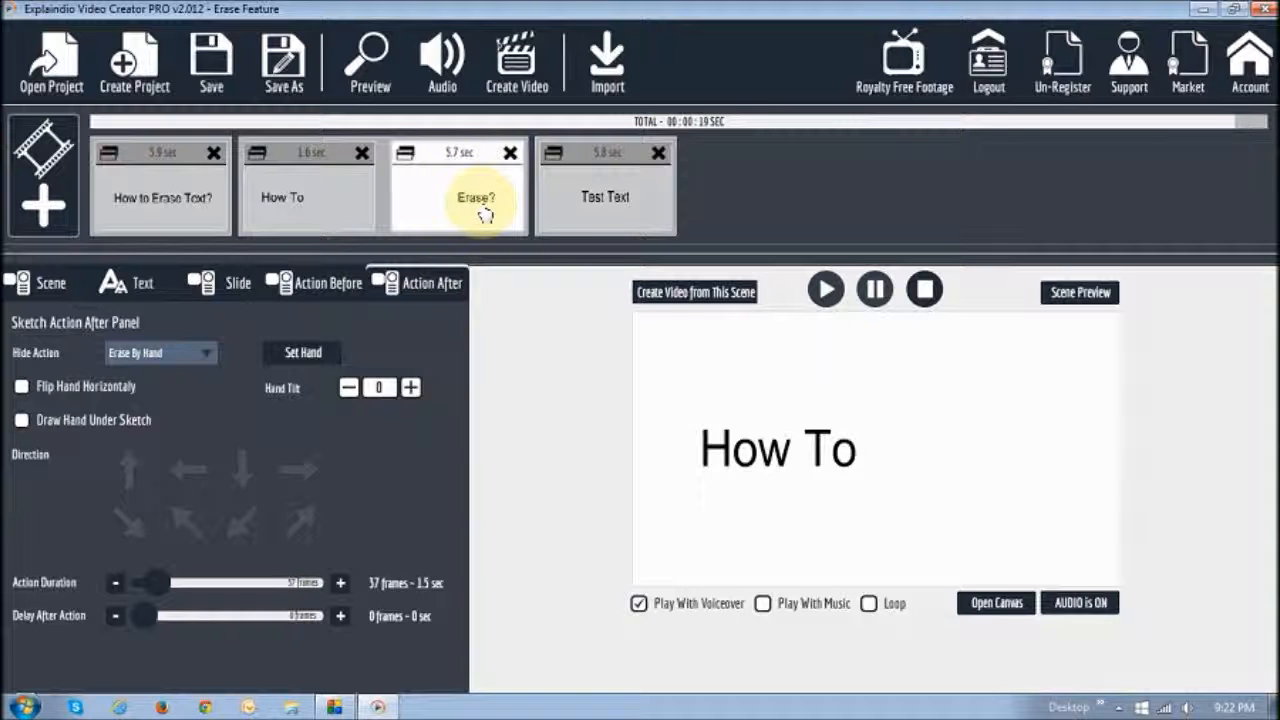
left_click(170, 207)
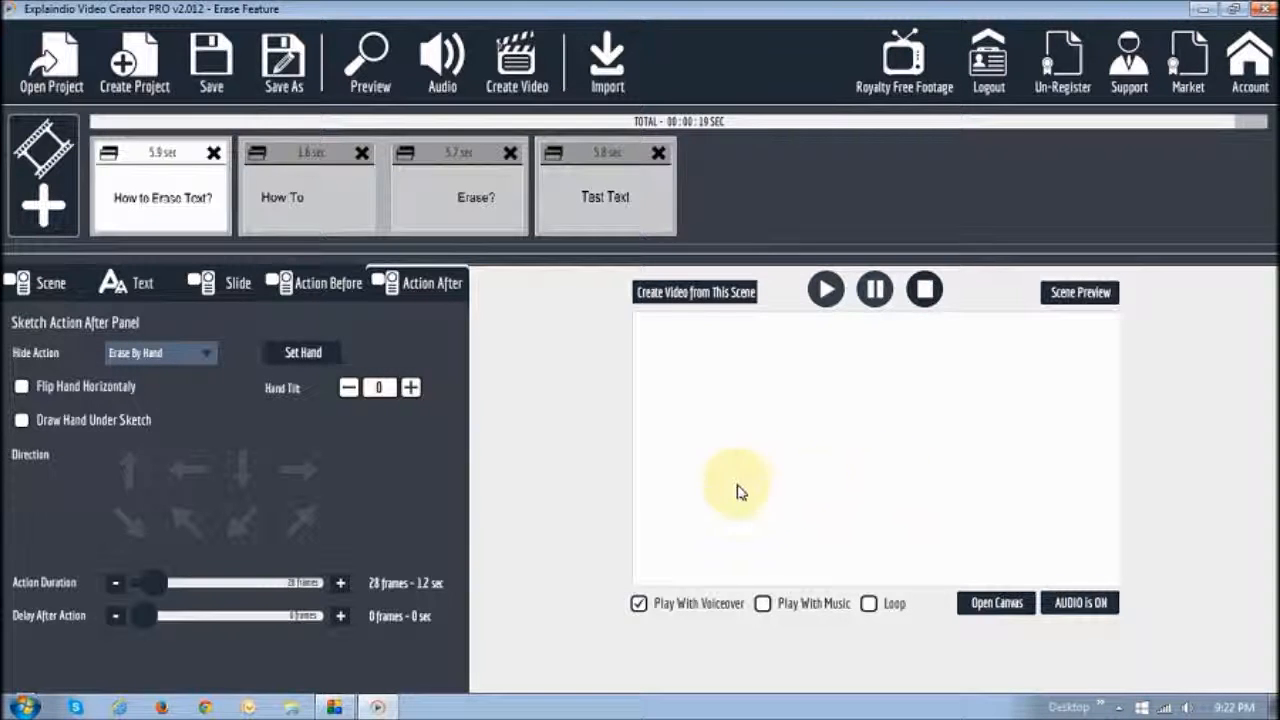
left_click(476, 205)
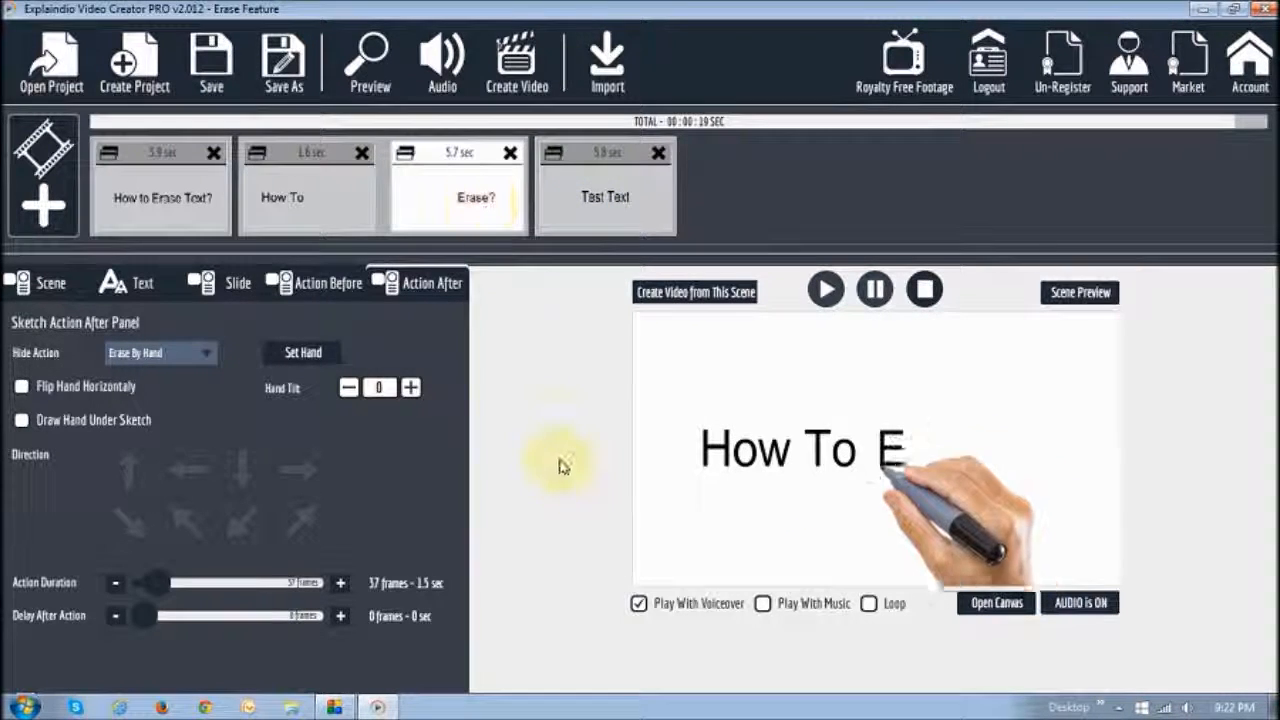